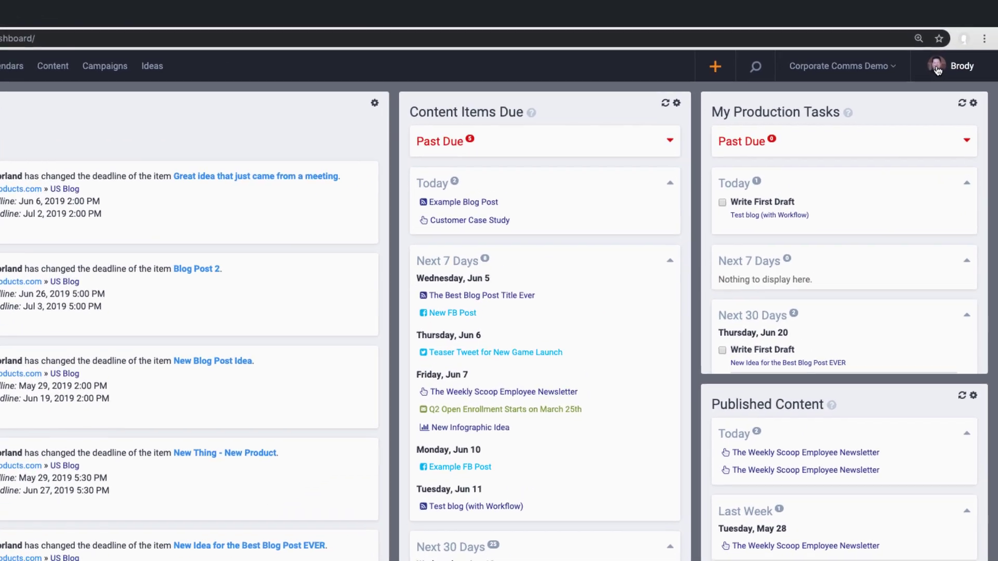
Step: From Calendar Admin, start a New Import targeting the US Blog calendar
left_click(948, 58)
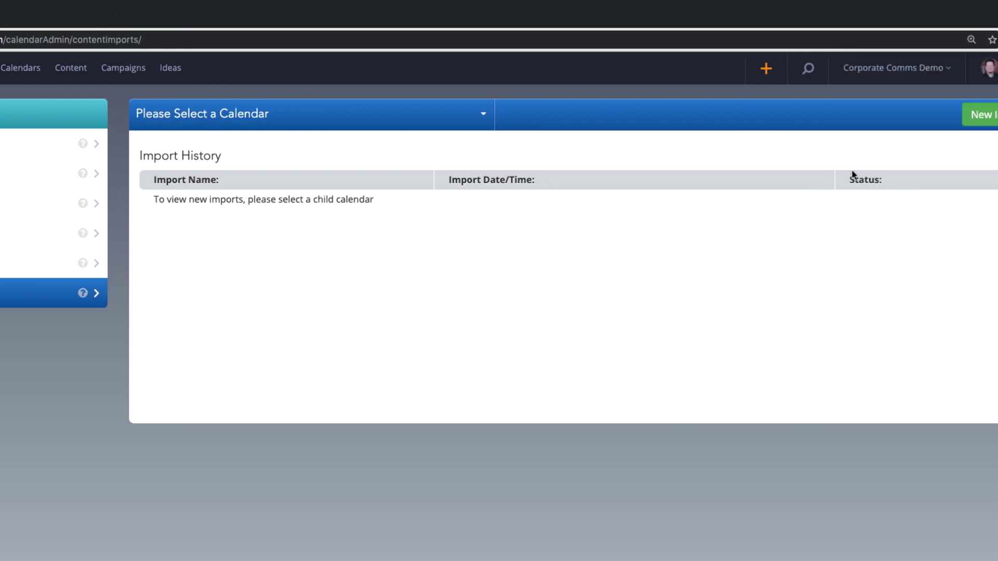
left_click(986, 115)
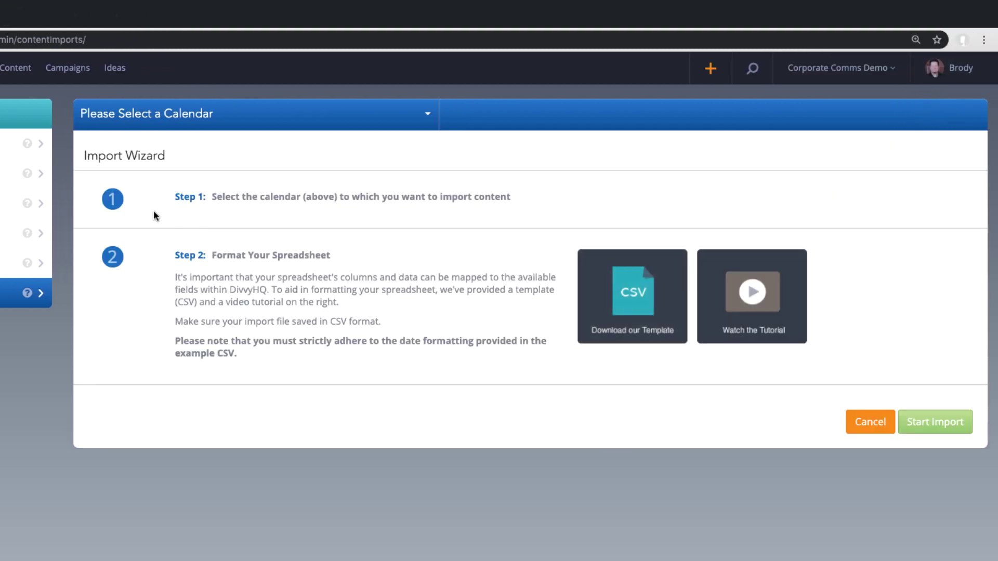
left_click(152, 114)
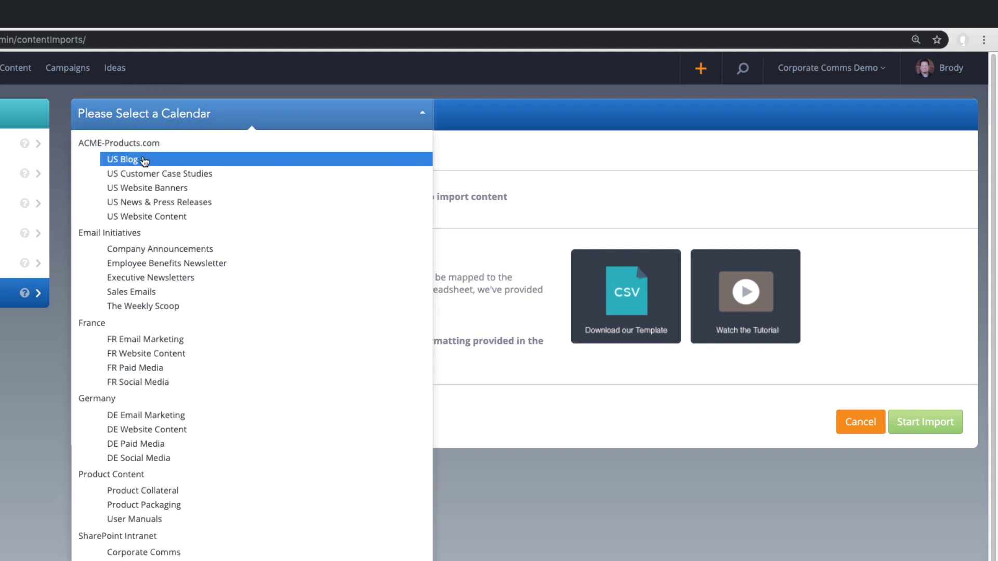
left_click(144, 160)
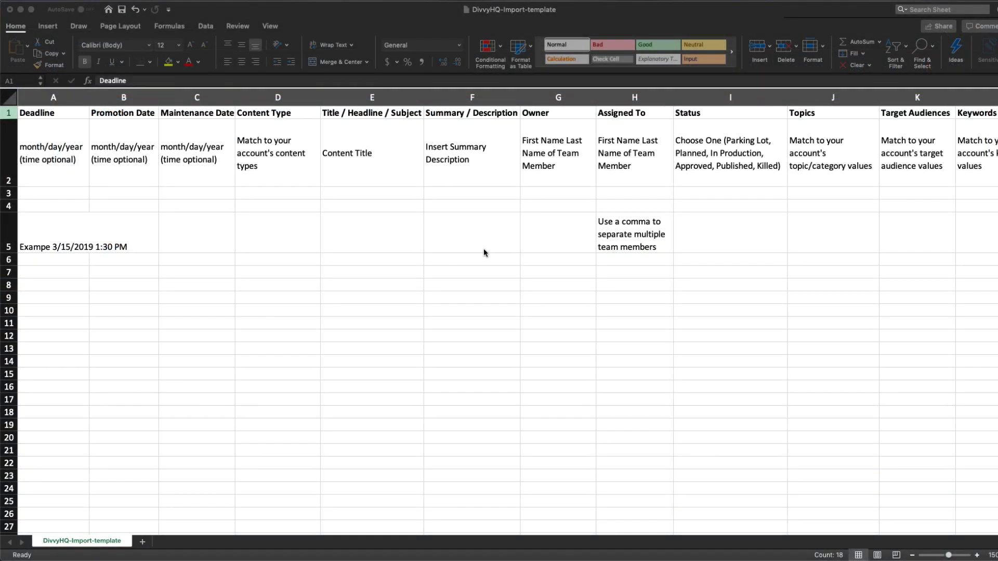
left_click(9, 114)
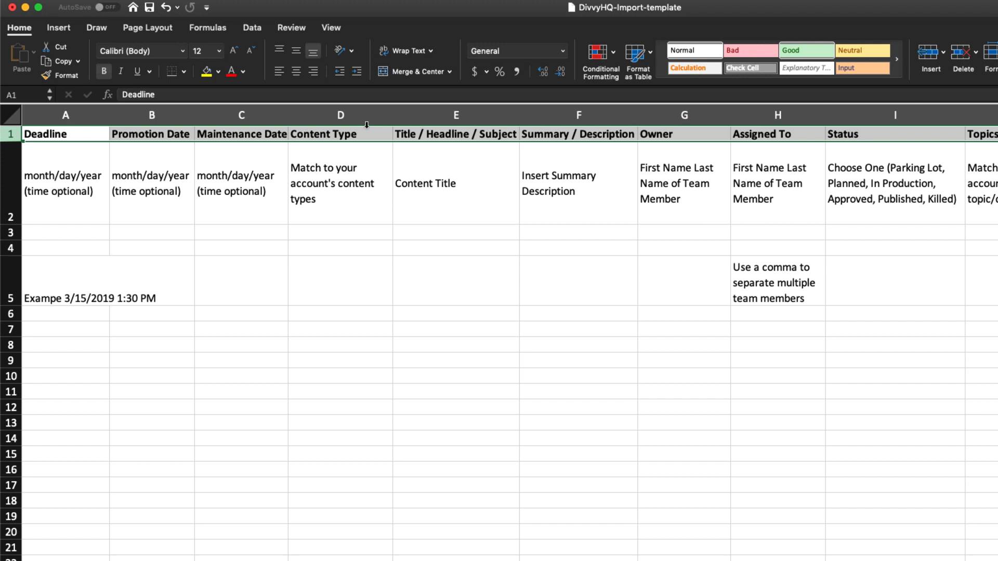
left_click(362, 112)
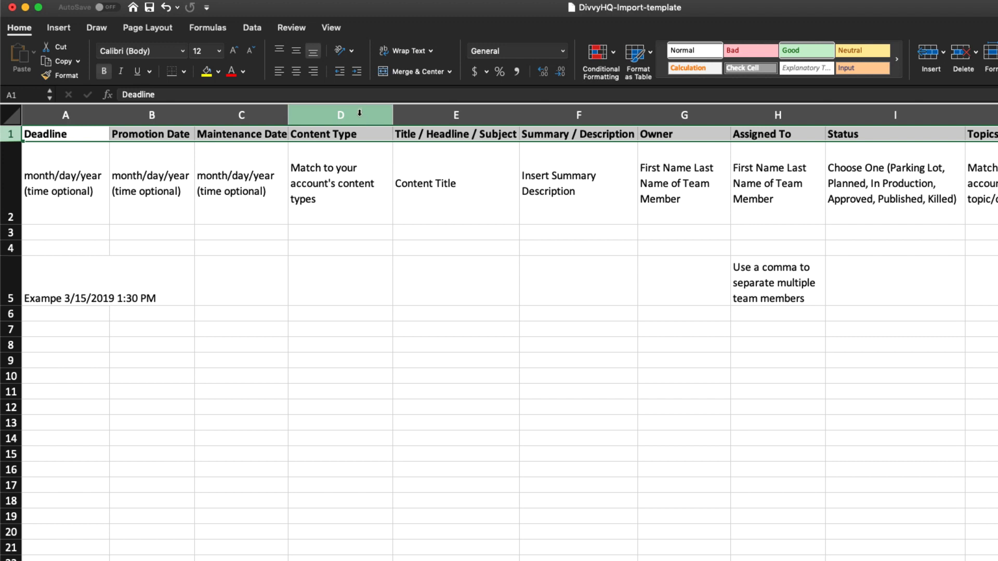
left_click_drag(359, 112, 411, 116)
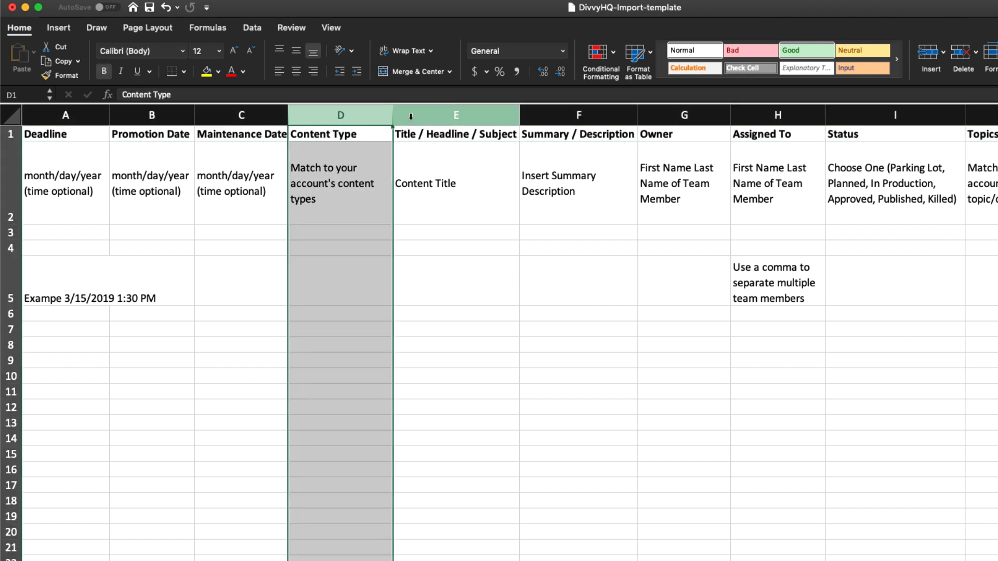
left_click(430, 114)
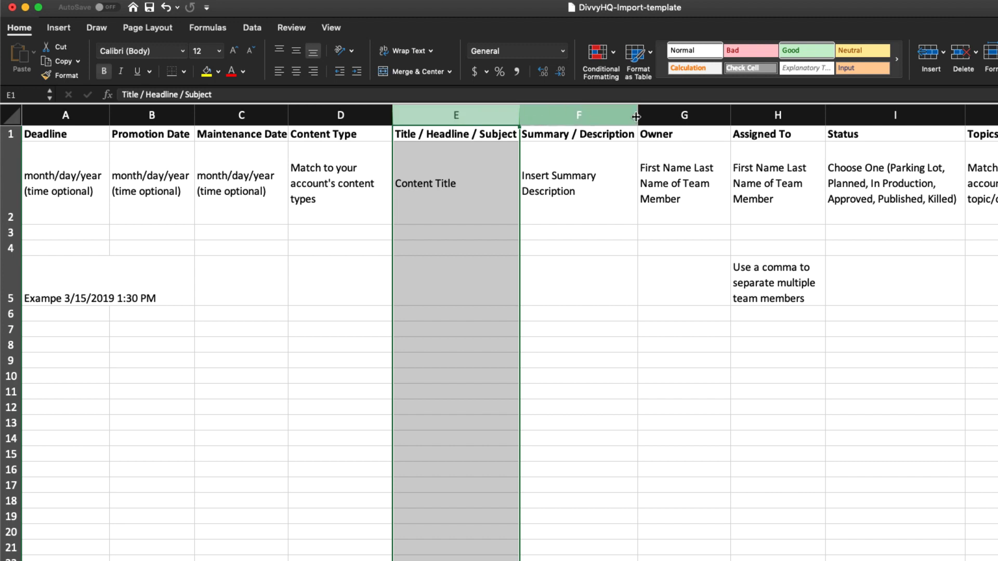
left_click(668, 115)
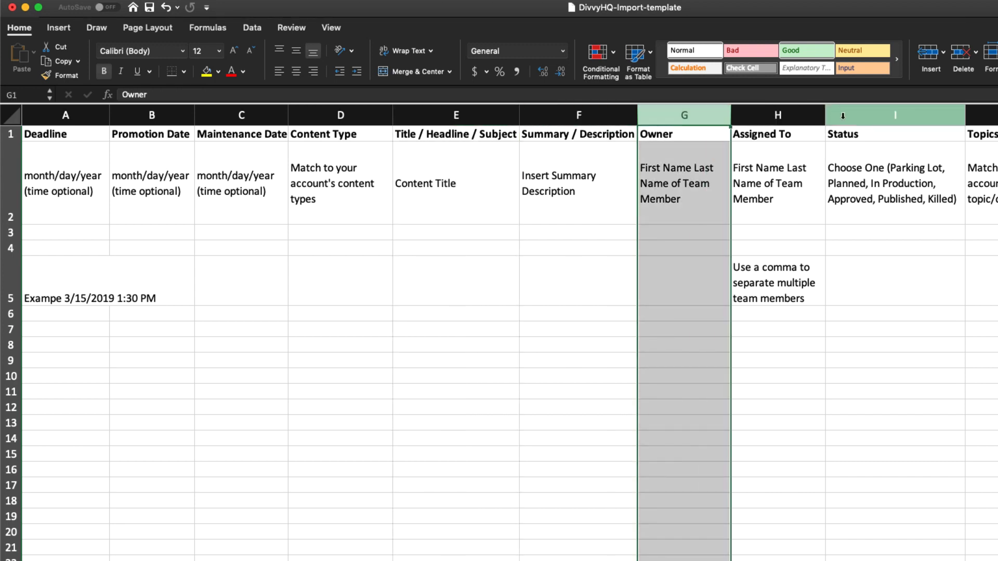
left_click(865, 114)
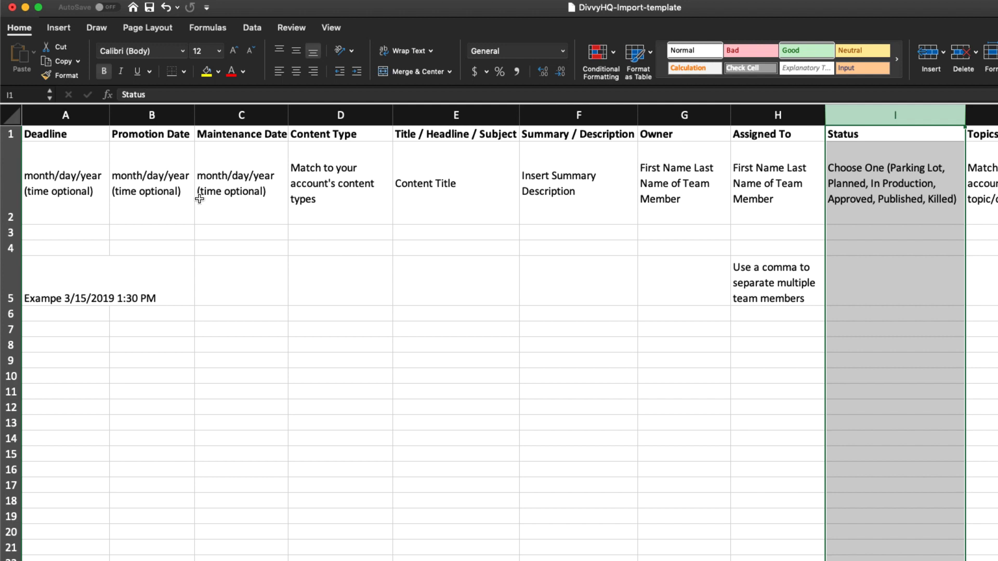
left_click_drag(66, 115, 211, 115)
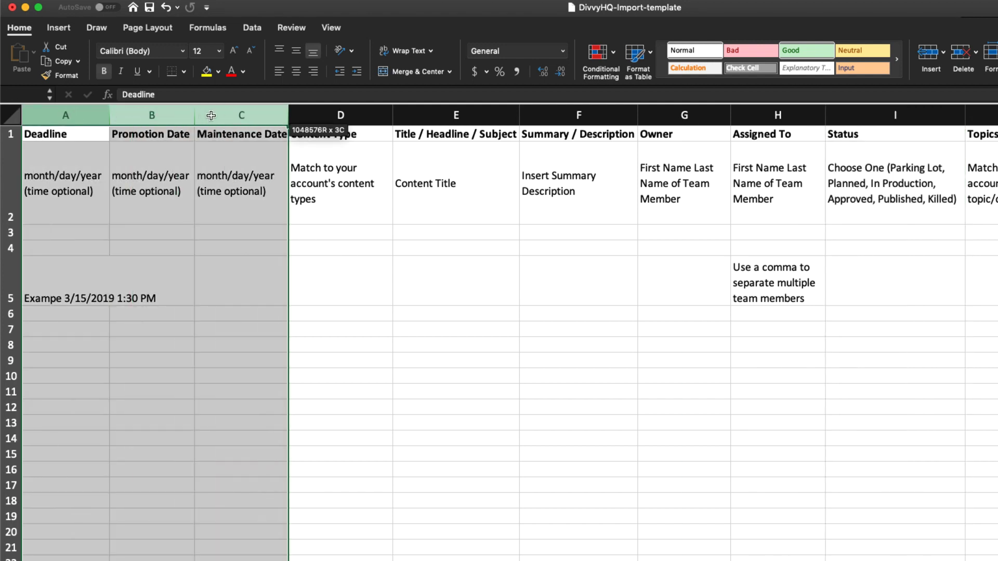
left_click(73, 217)
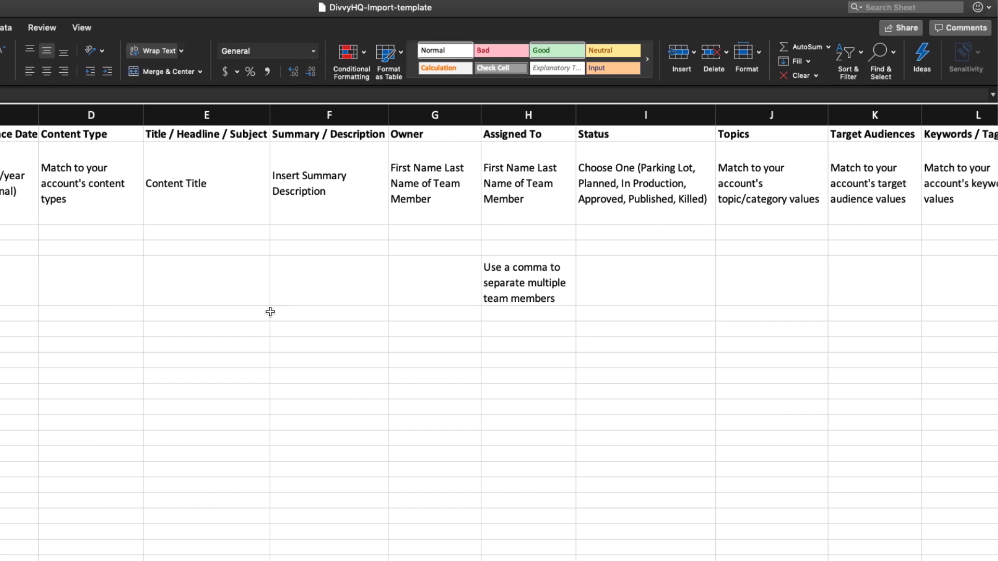
left_click(613, 187)
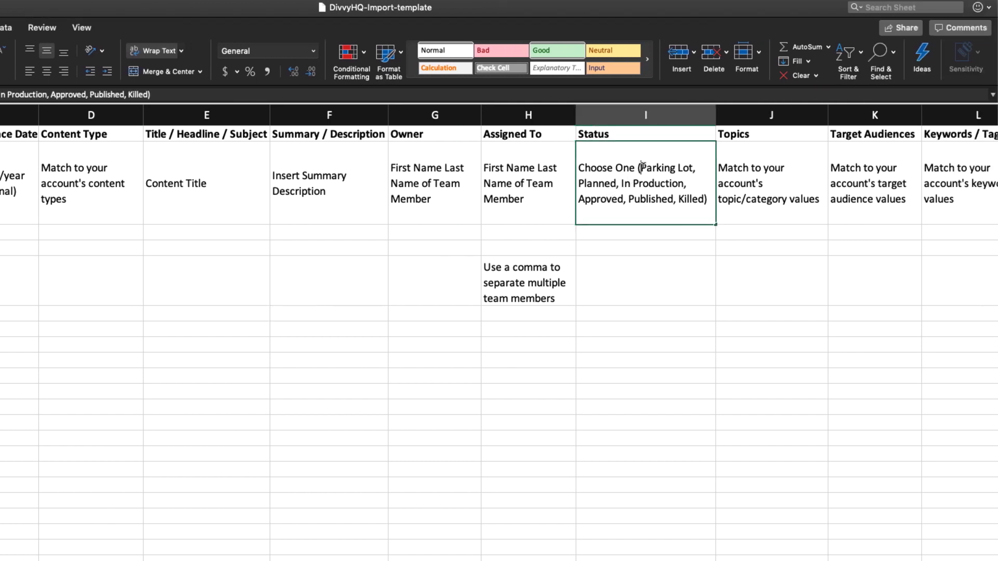
double_click(641, 167)
left_click_drag(641, 167, 617, 179)
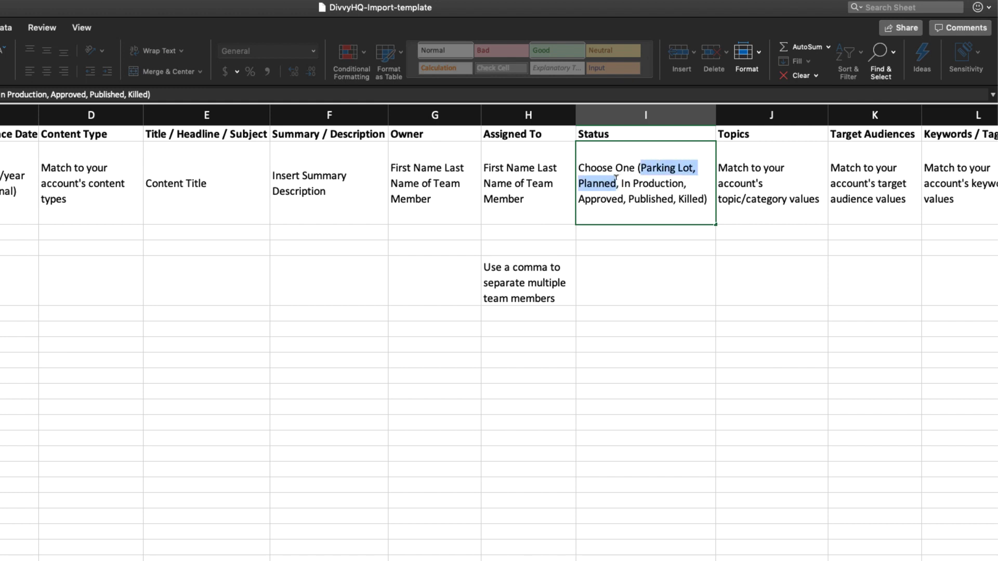
left_click(607, 284)
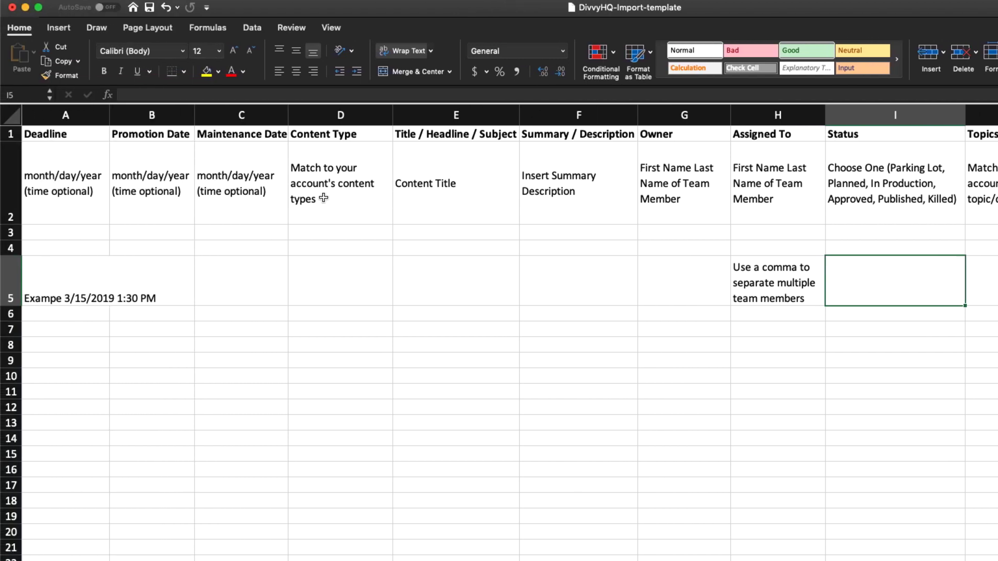
left_click(324, 198)
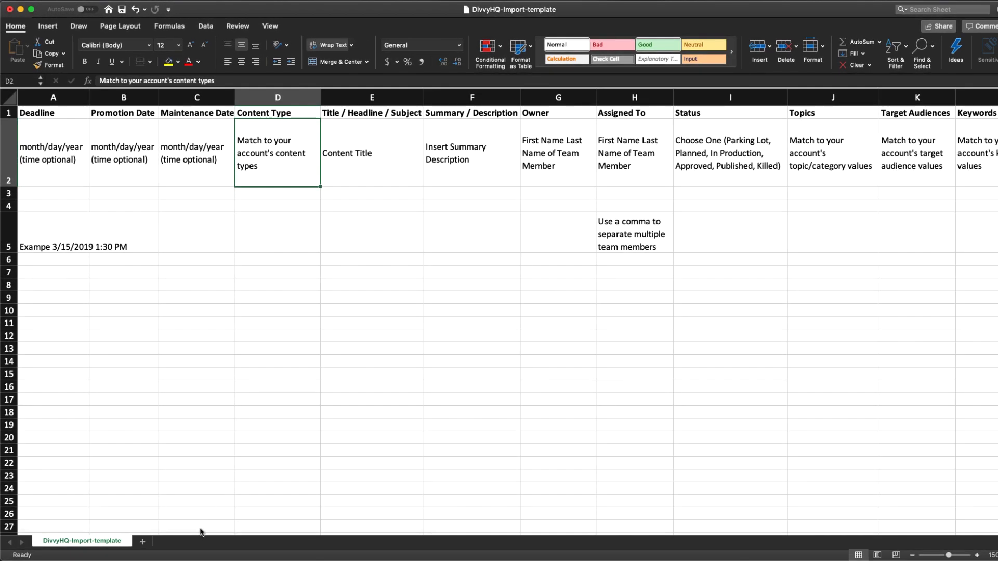
Step: Select columns Q and R, Extra Data 1 and Extra Data 2, at the template's right end
left_click_drag(201, 532, 363, 551)
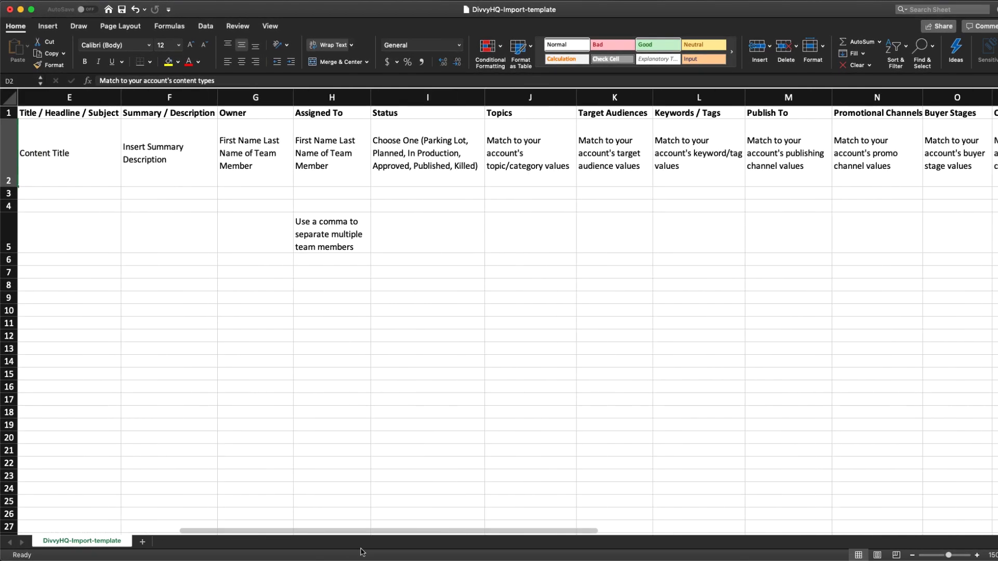
scroll(565, 436, "right", 5)
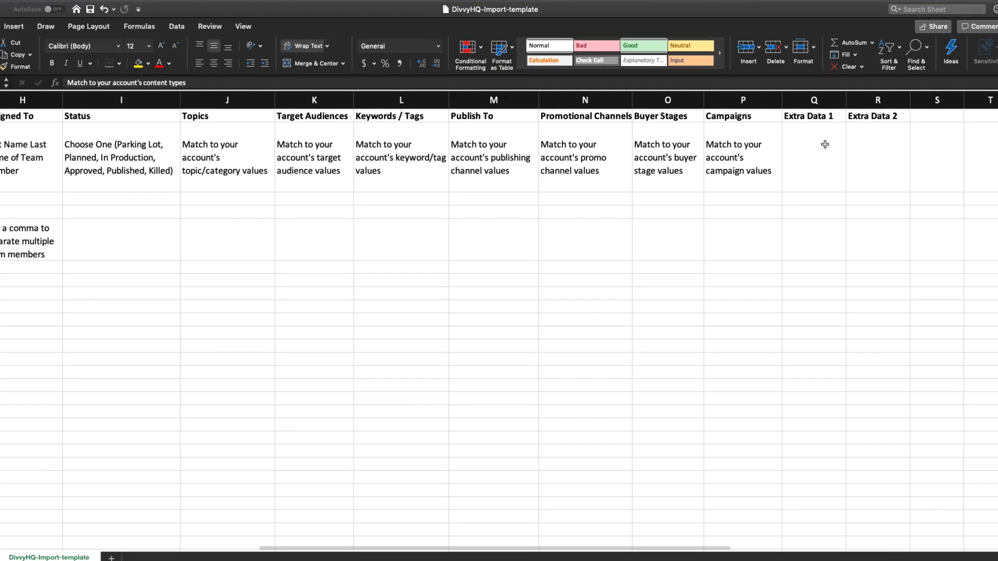
left_click(835, 97)
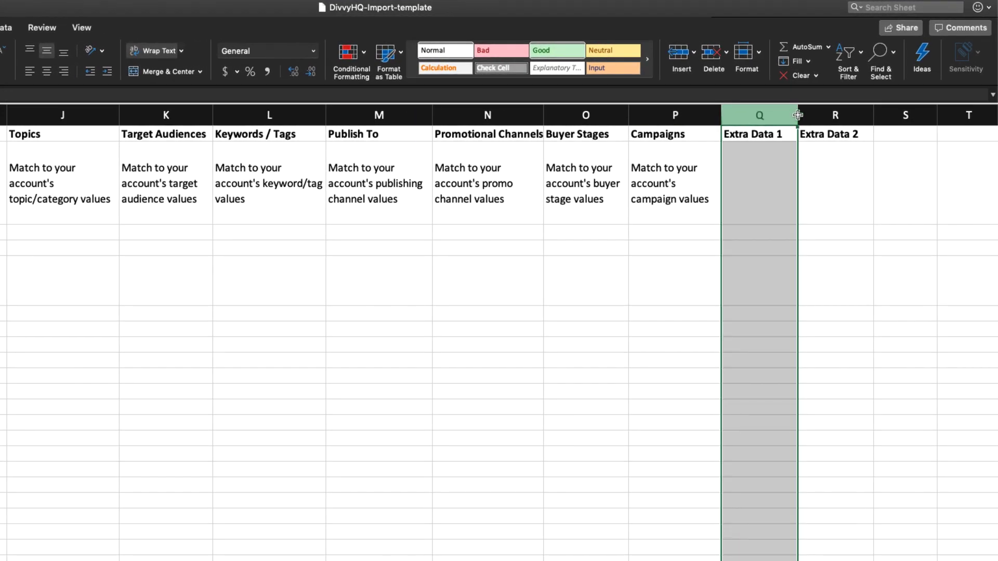
left_click_drag(798, 115, 821, 113)
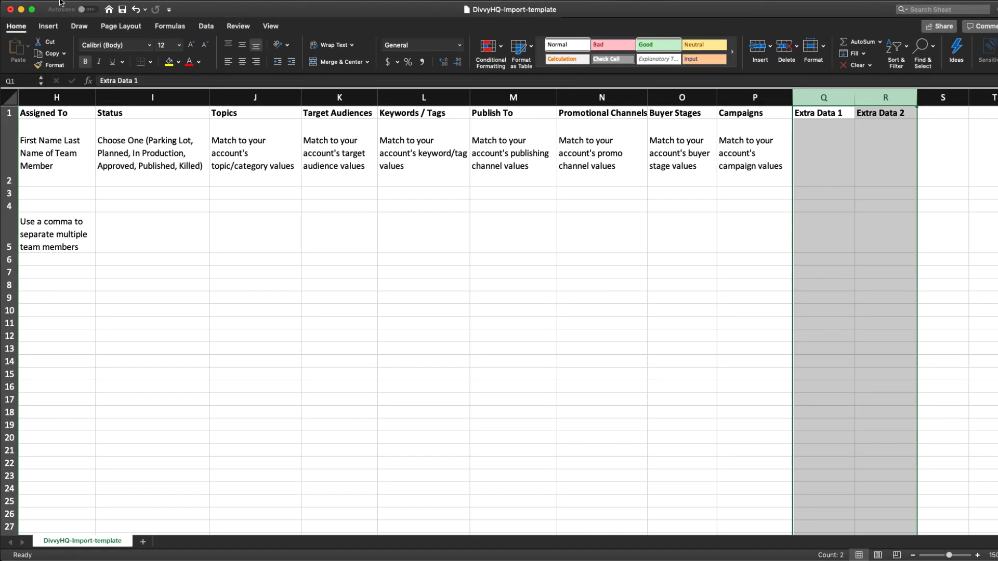
Step: Save the template as CSV and upload DivvyHQ-Import-template_Example.csv to the Import Wizard
left_click(61, 1)
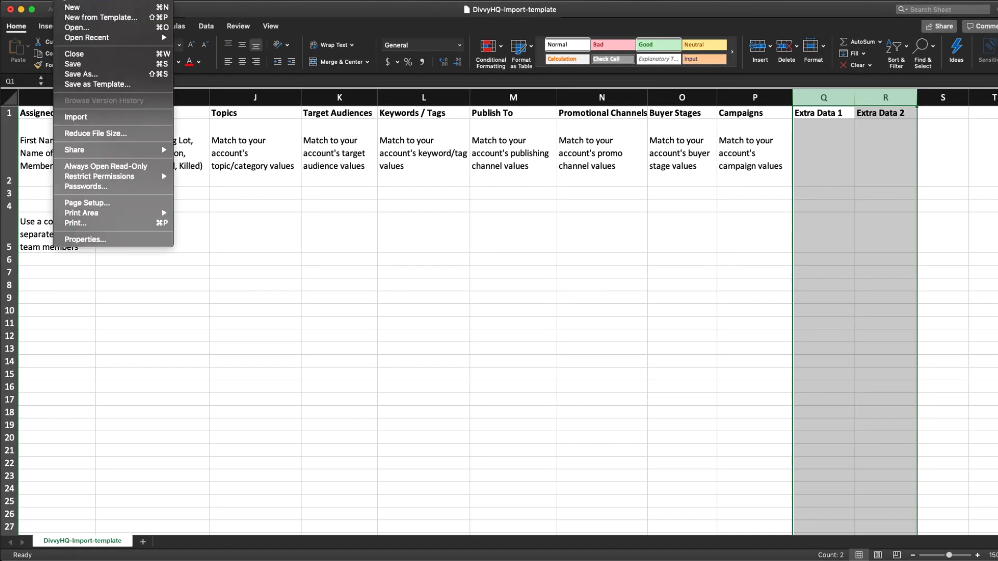
left_click(81, 74)
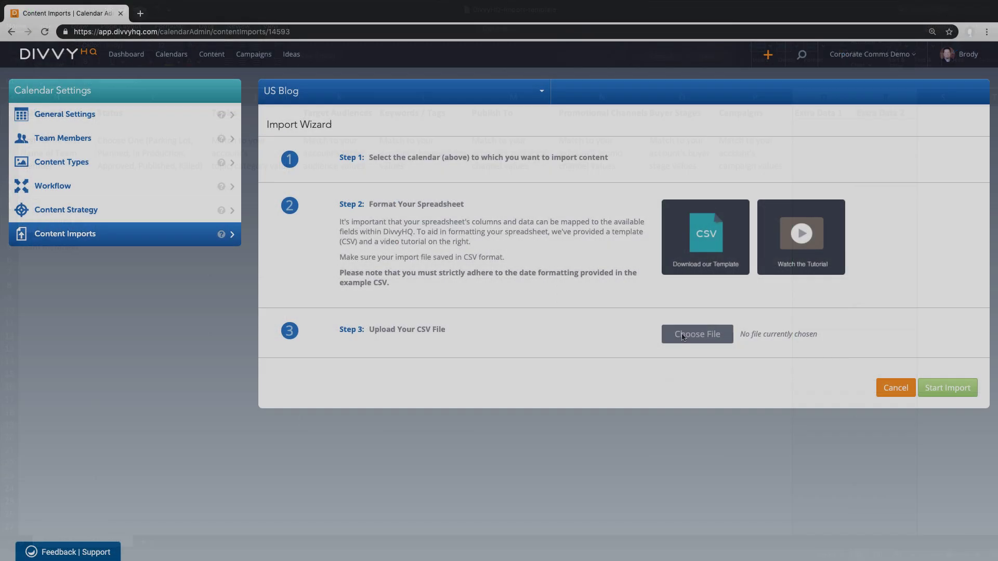
left_click(685, 335)
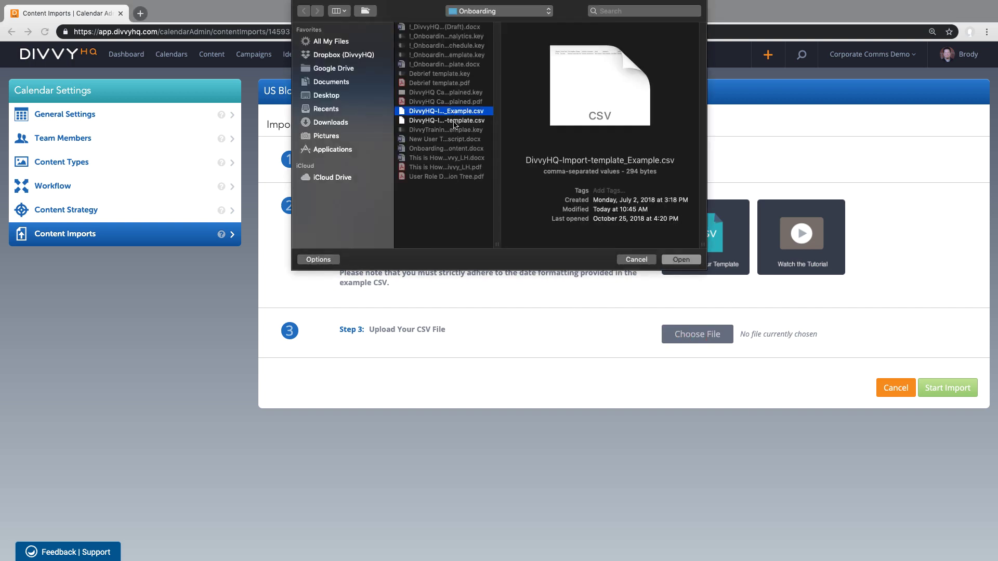
left_click(671, 259)
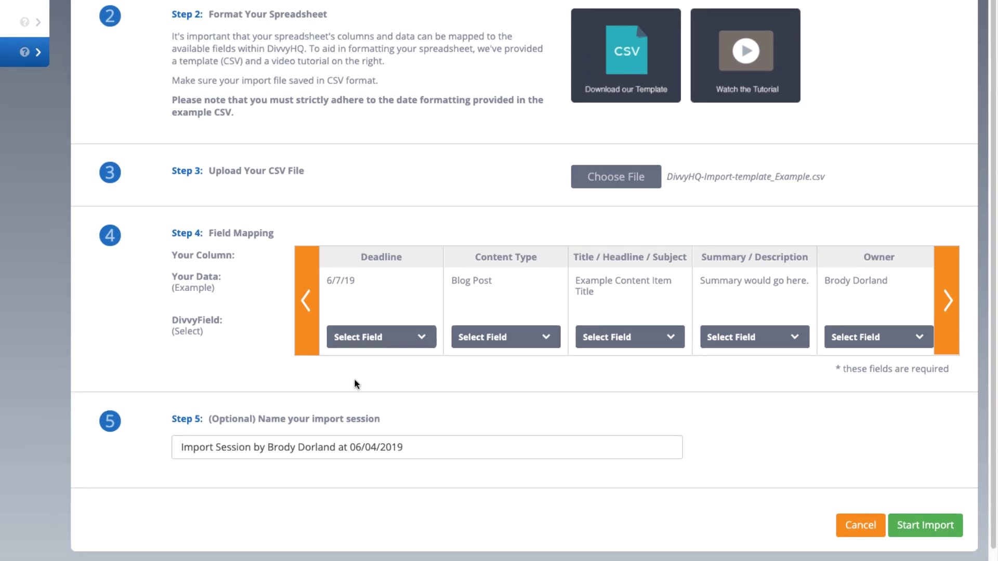
Step: Map Deadline, Content Type, Title, Summary and Owner columns to their matching DivvyHQ fields
left_click(383, 338)
left_click(351, 418)
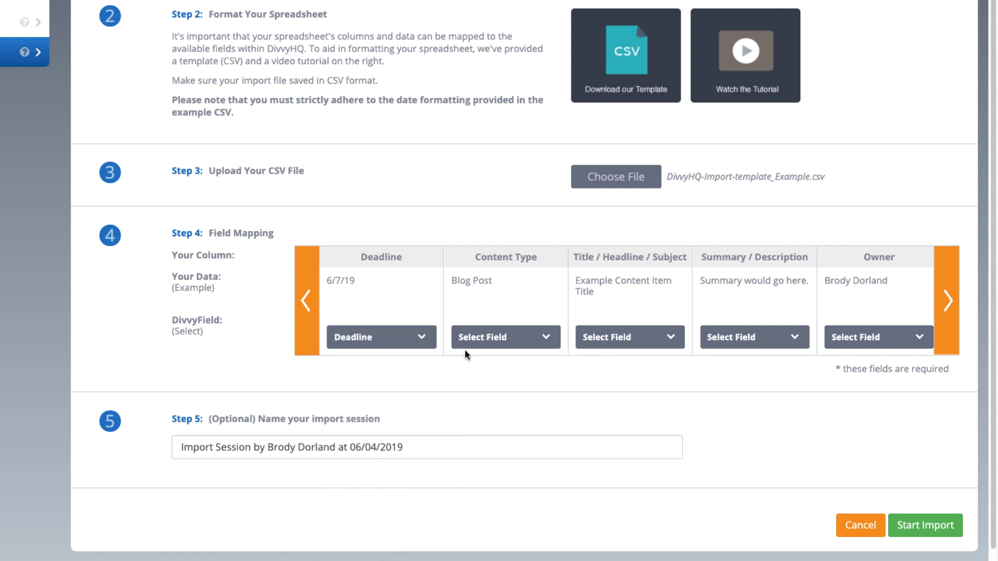
left_click(468, 338)
left_click(481, 406)
left_click(628, 337)
scroll(605, 499, "down", 1)
scroll(606, 500, "down", 1)
left_click(623, 532)
left_click(754, 336)
left_click(727, 535)
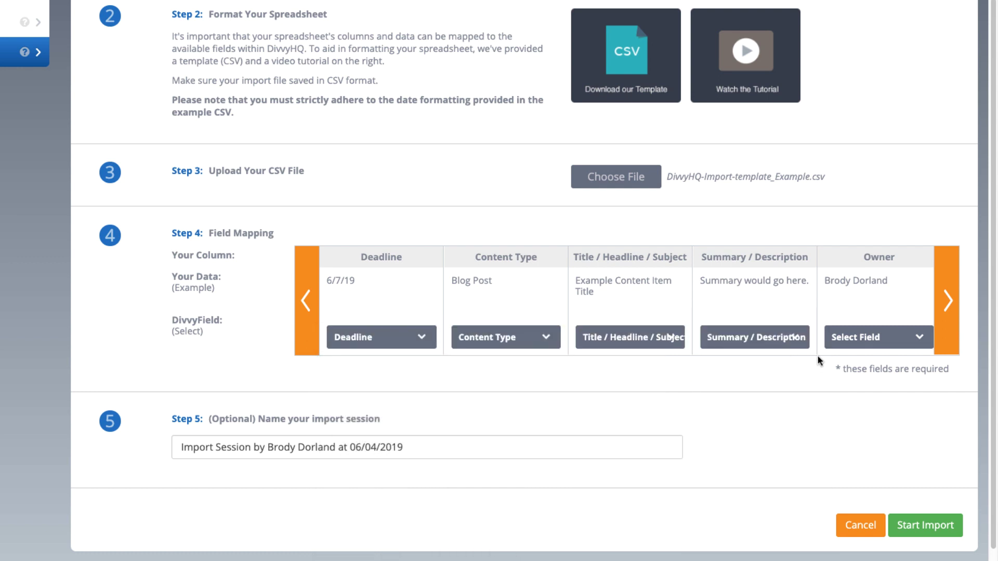
left_click(878, 336)
left_click(863, 453)
Step: Map Assigned To, Status and both Extra Data columns, and name the session 'Demo Import - 6-4-19'
left_click_drag(846, 353, 659, 317)
left_click(503, 336)
left_click(520, 372)
left_click(627, 337)
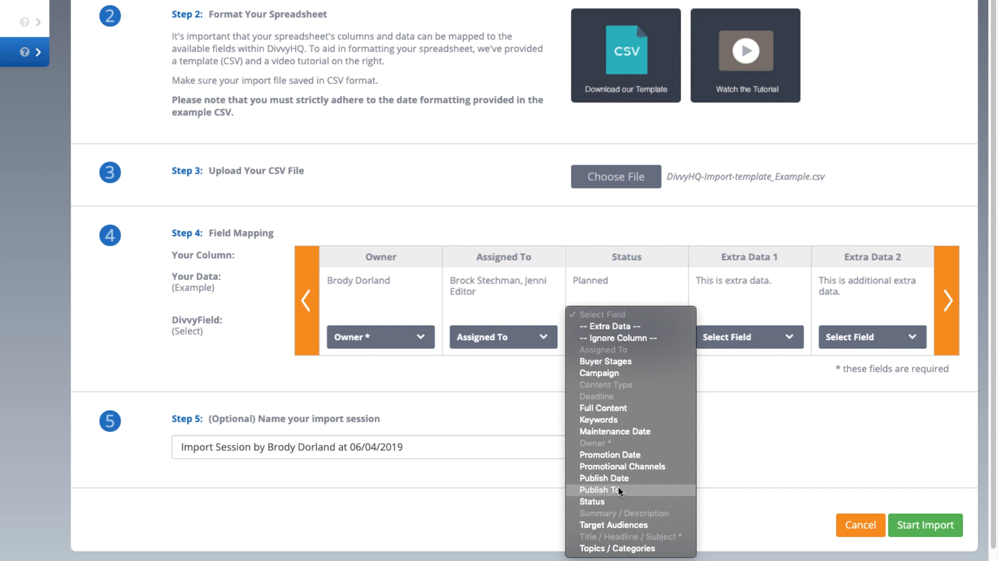
left_click(619, 500)
left_click(739, 337)
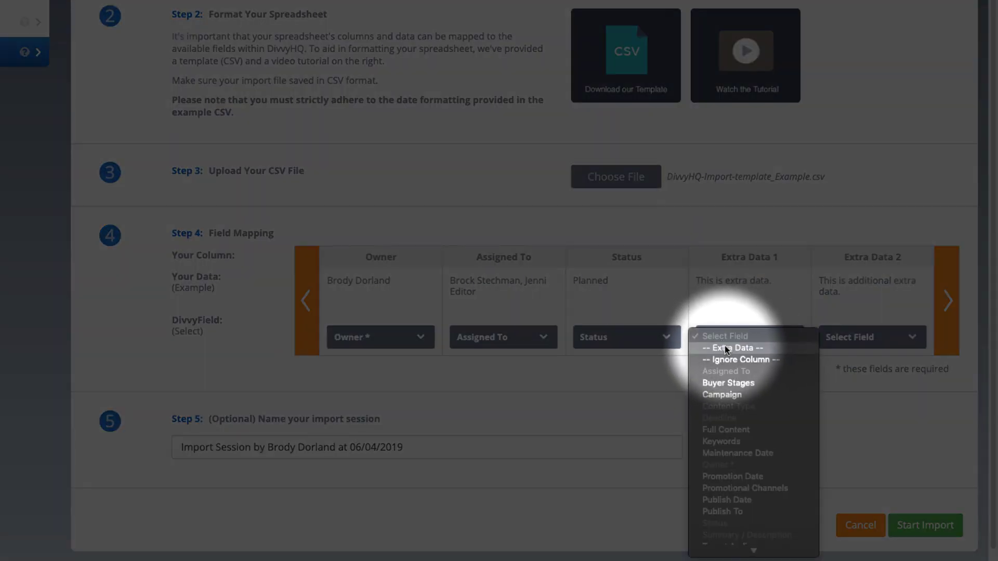
left_click(725, 347)
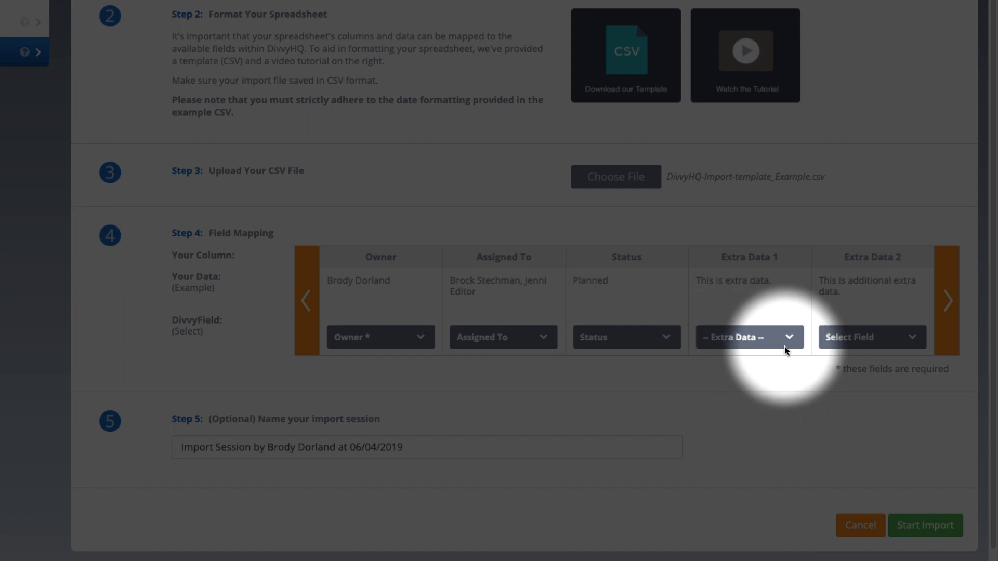
left_click(835, 337)
left_click(837, 349)
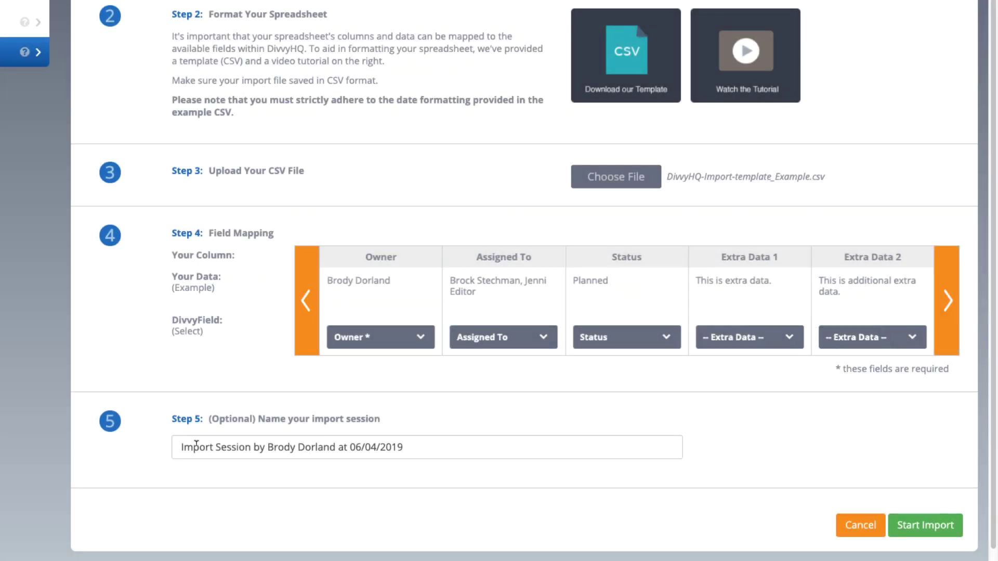
left_click_drag(182, 446, 493, 454)
type("D")
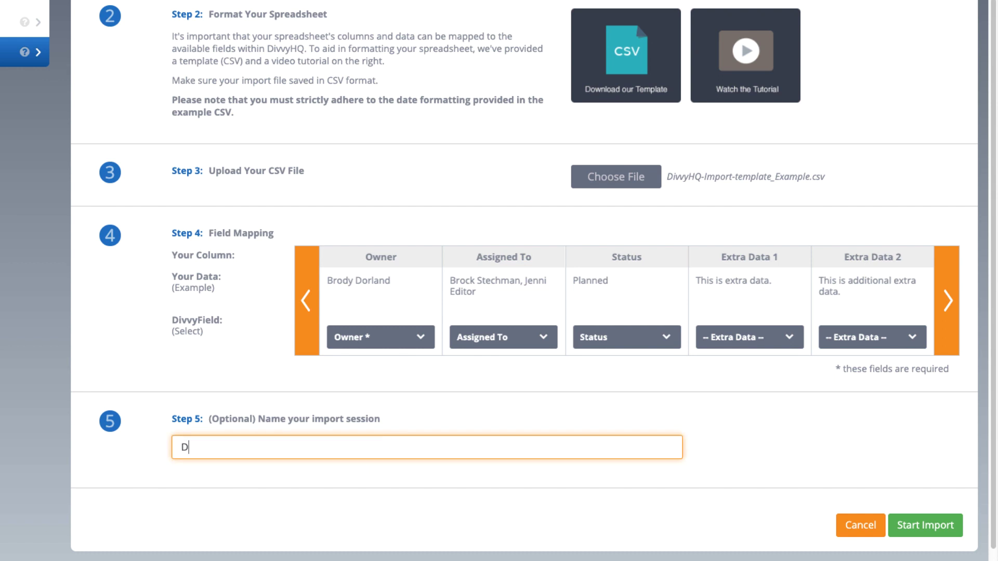
type("emo Import - 6-4-19")
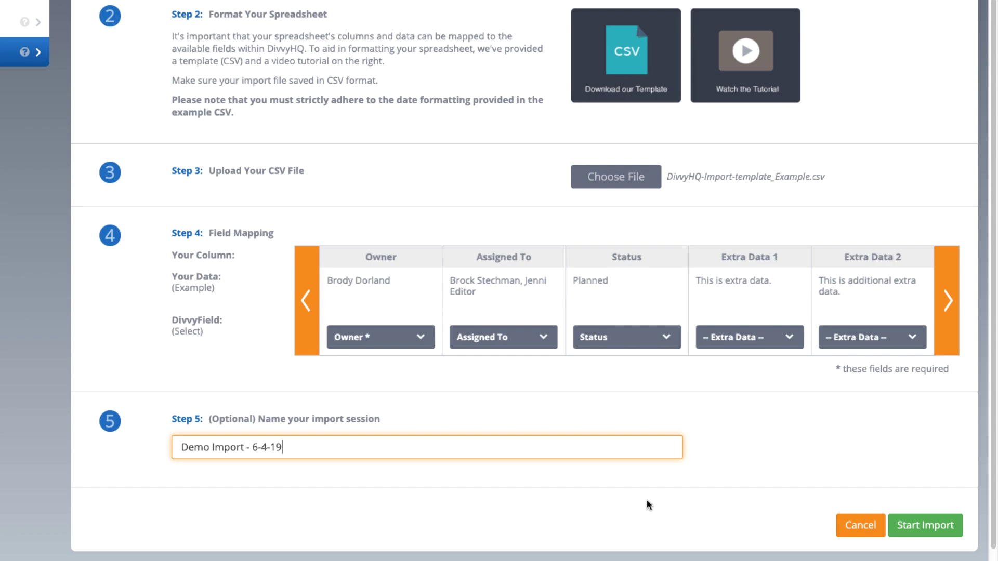
left_click(909, 527)
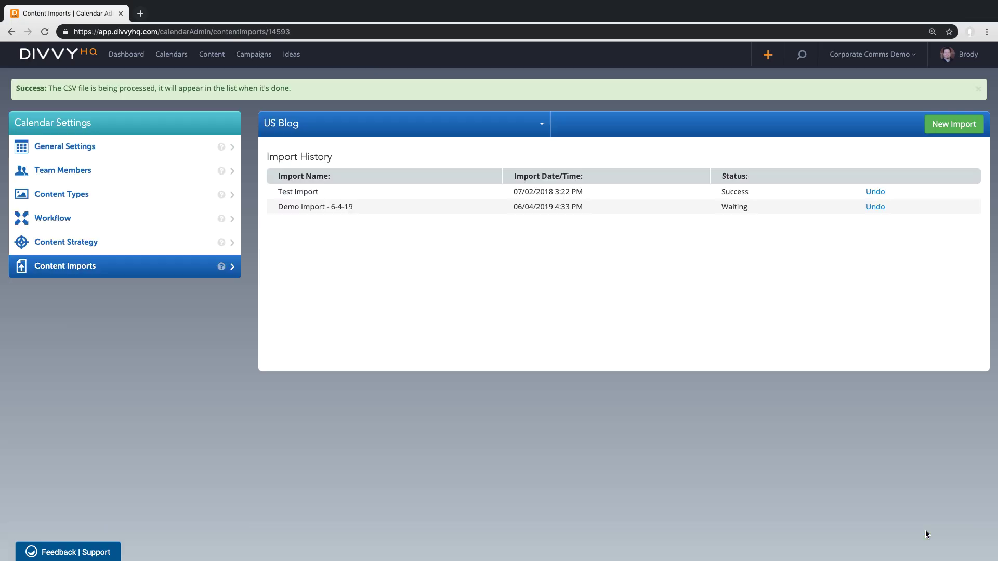